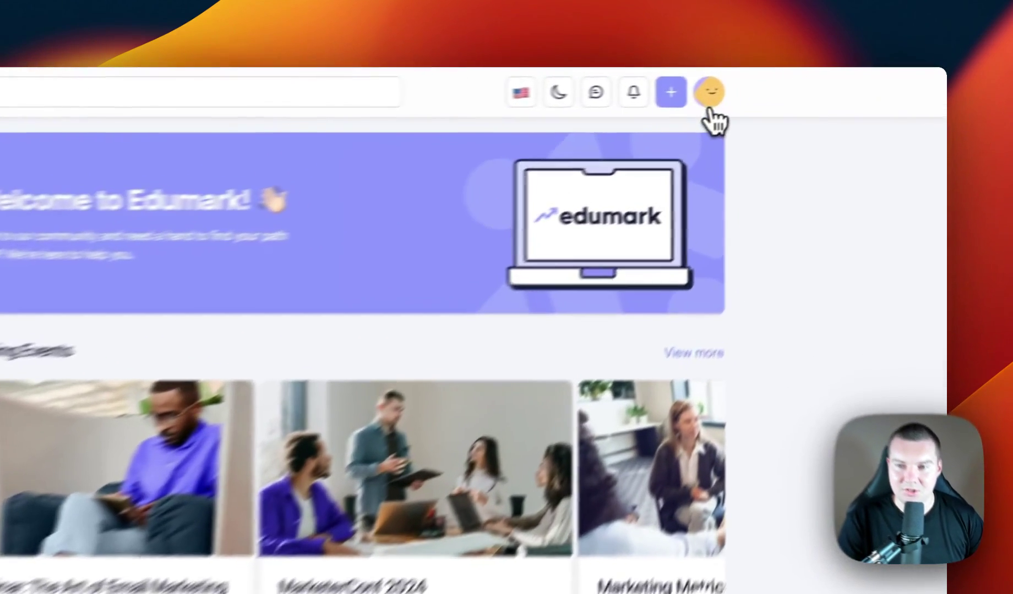
From Administration's Apps list, install the Slack app for the community
left_click(806, 82)
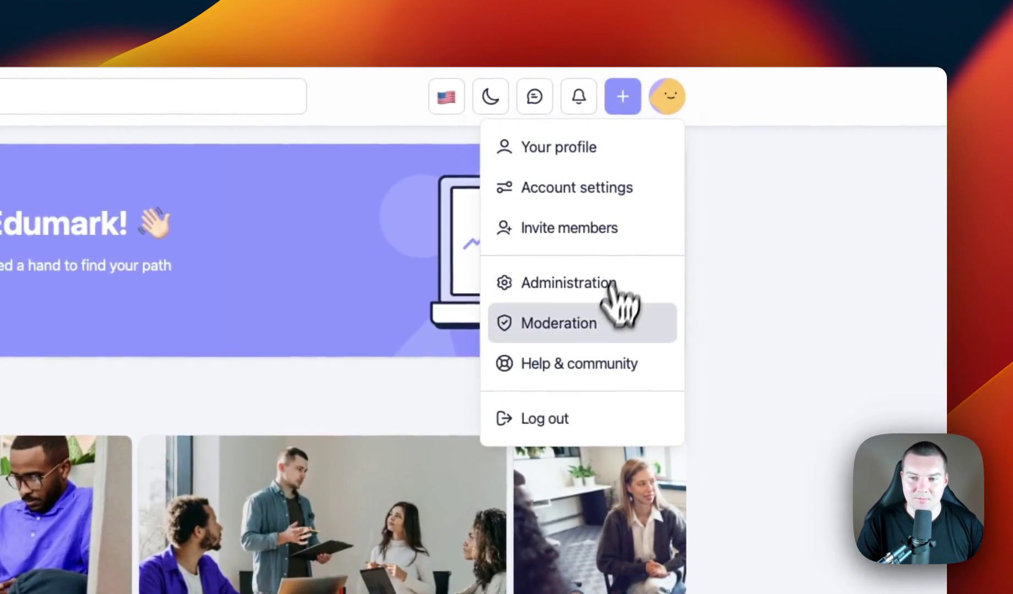
left_click(606, 284)
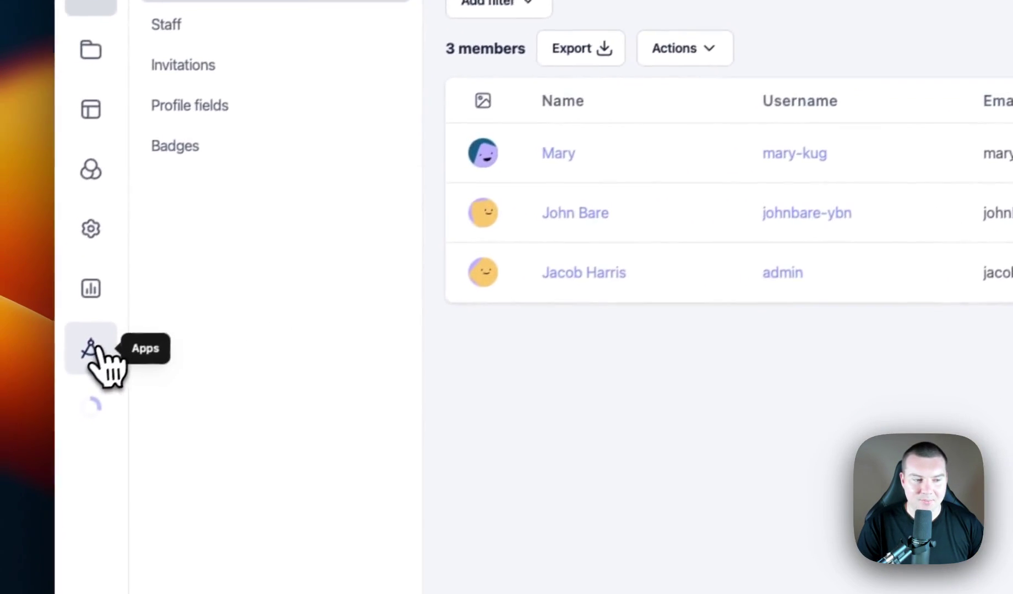
left_click(102, 353)
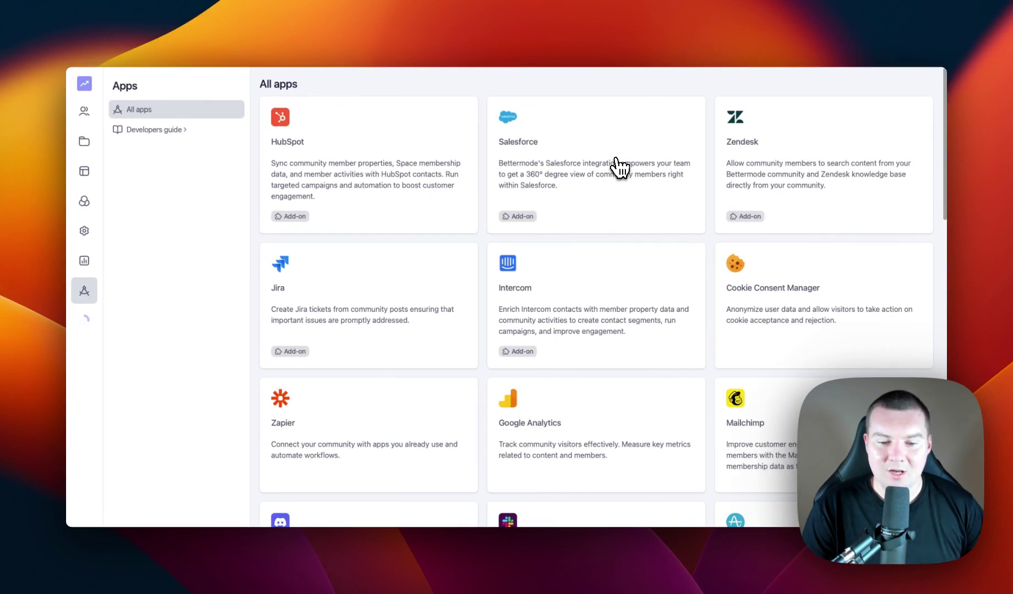
scroll(617, 166, "down", 5)
scroll(617, 166, "down", 3)
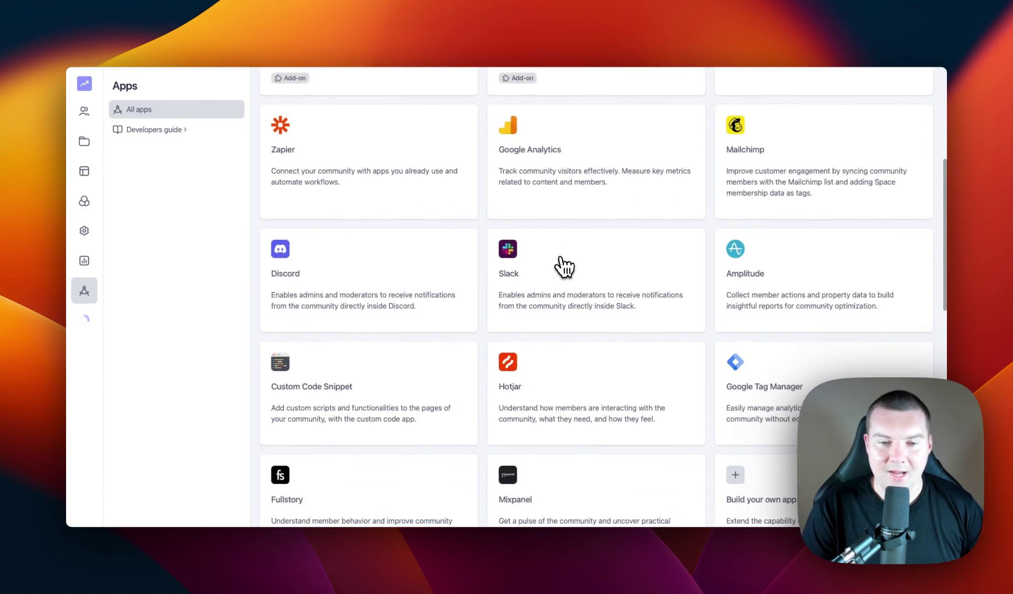
left_click(562, 267)
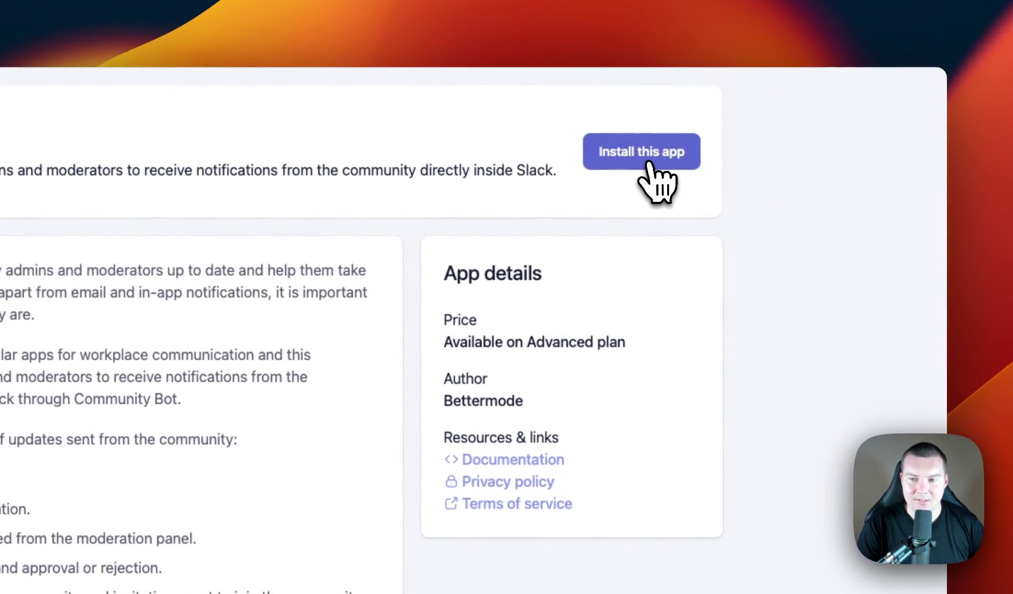
left_click(650, 163)
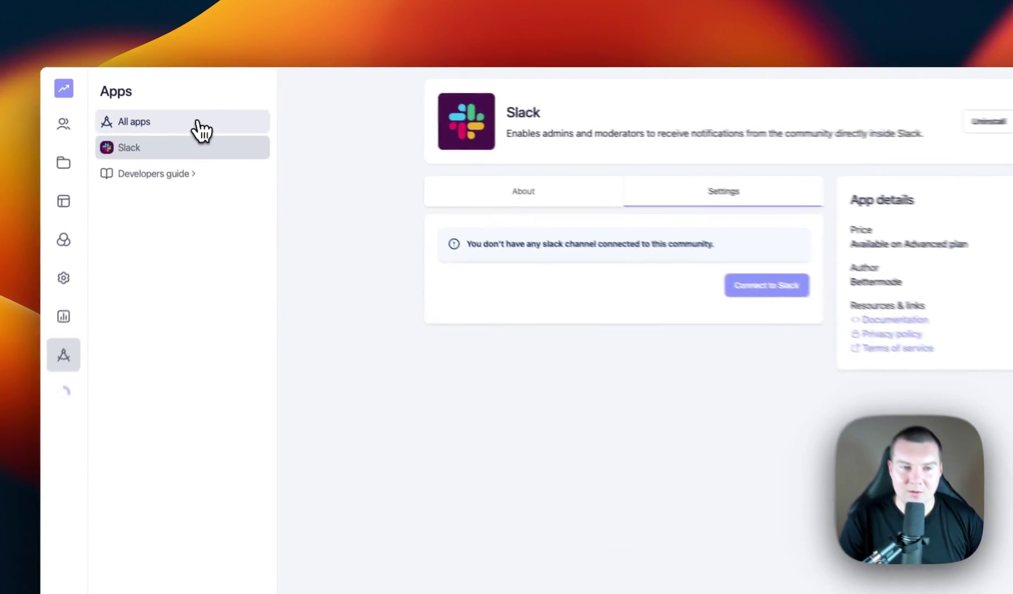
Go back to All apps to reach the Build your own app developer guide
left_click(194, 117)
scroll(671, 372, "down", 3)
scroll(671, 372, "down", 5)
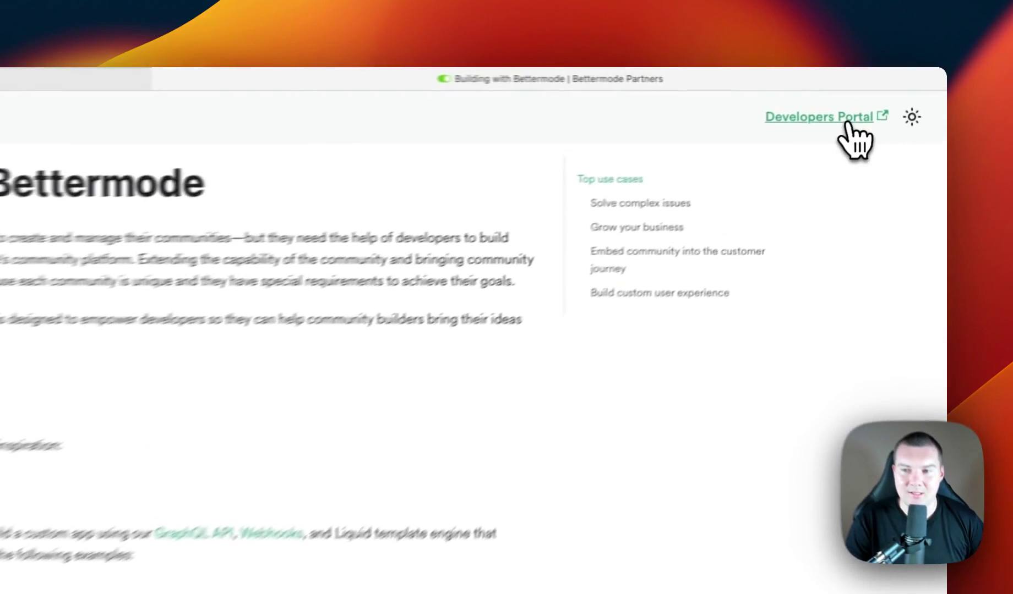
Open the Developers Portal from the docs page to list custom apps
left_click(892, 99)
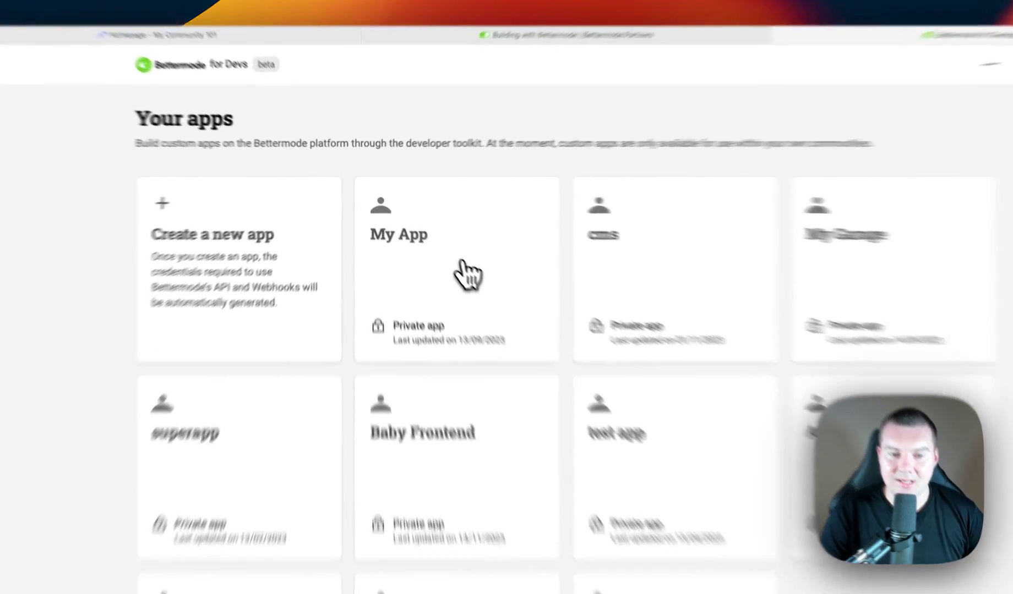
Open the My App card to view its App information page
left_click(463, 265)
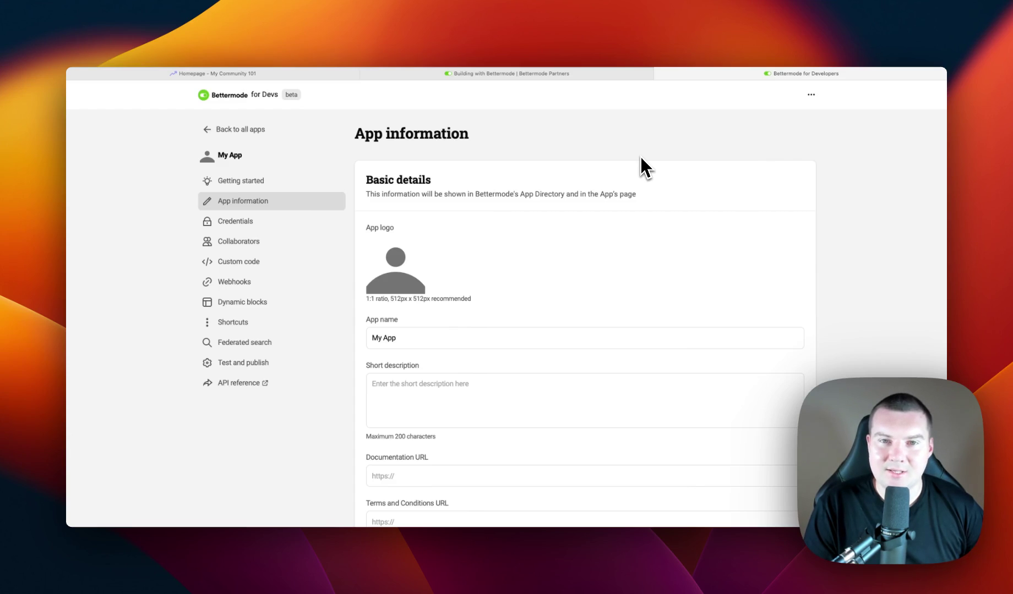
scroll(659, 223, "down", 1)
scroll(659, 224, "down", 10)
scroll(659, 224, "down", 3)
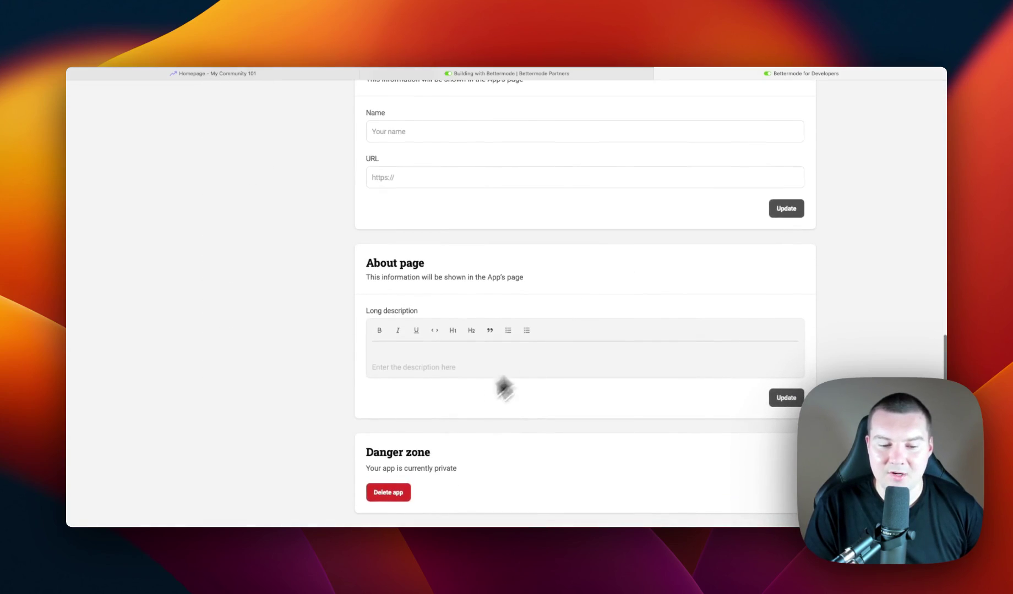
scroll(513, 291, "up", 10)
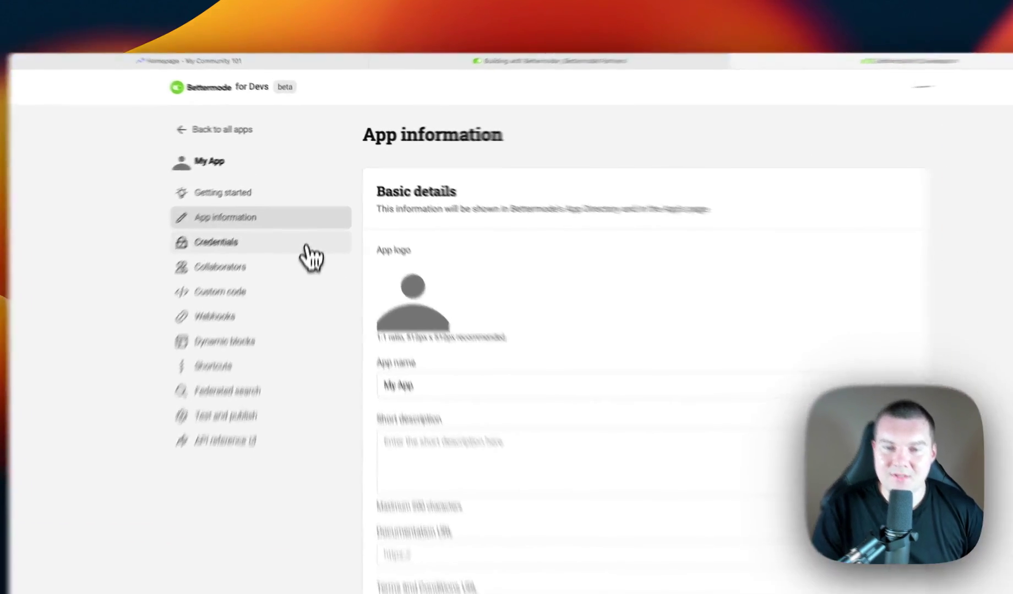
Browse My App's Credentials, Collaborators, Custom code, Webhooks, Dynamic blocks, Shortcuts and Federated search pages
left_click(304, 223)
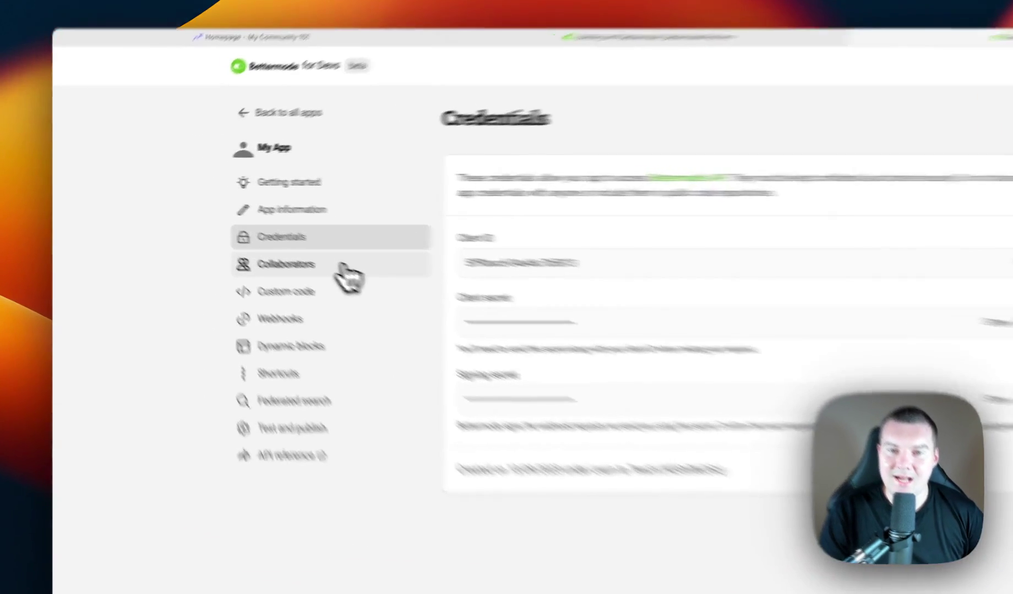
left_click(292, 241)
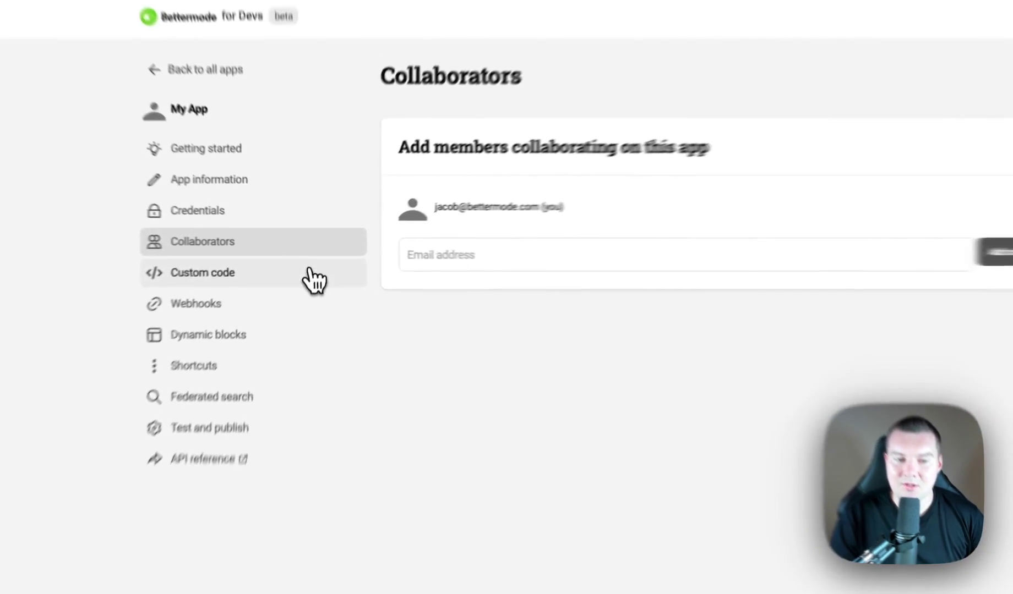
left_click(309, 261)
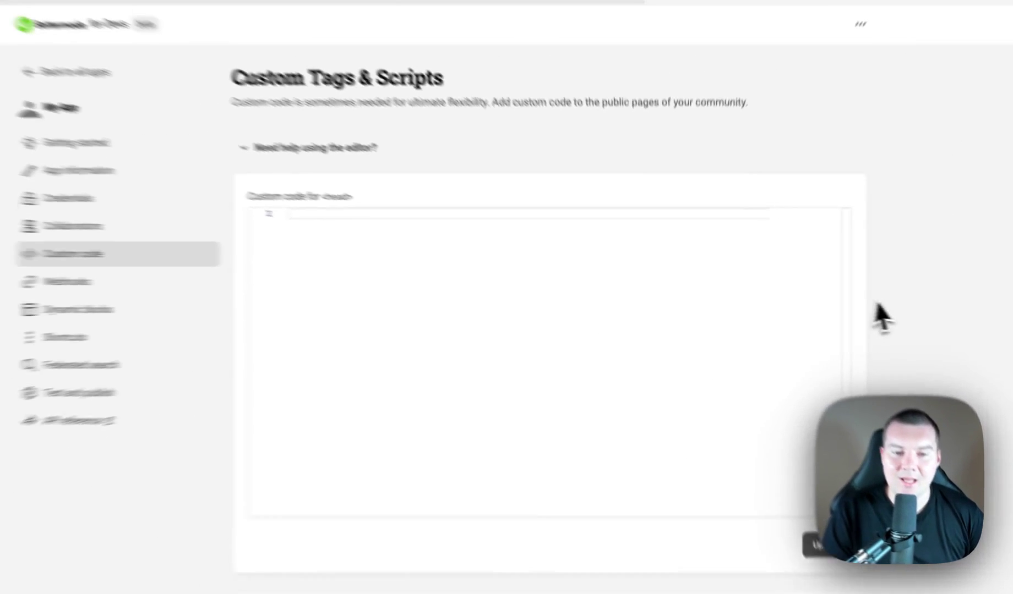
scroll(838, 305, "down", 5)
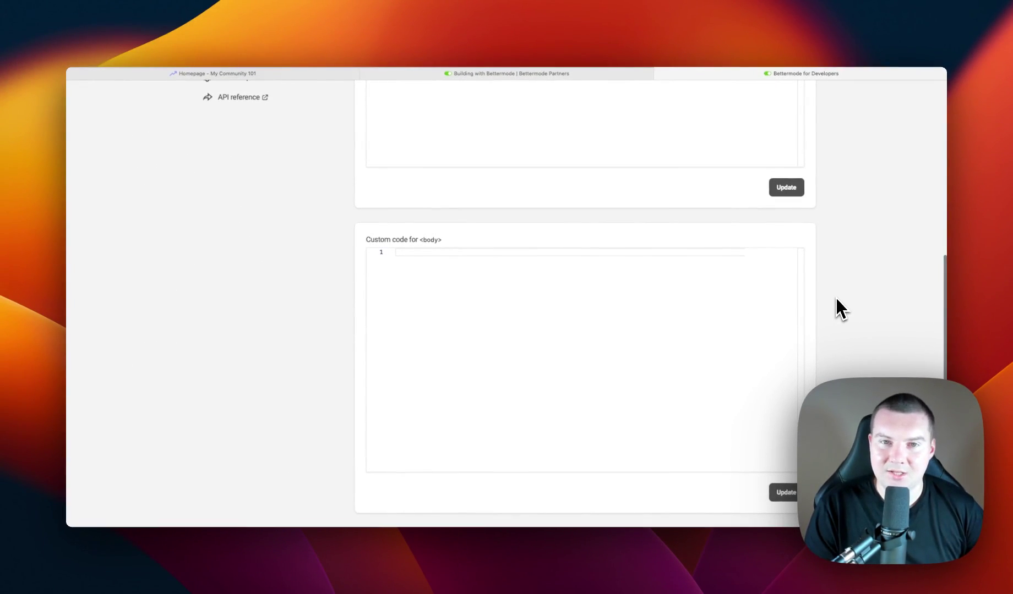
scroll(835, 298, "up", 3)
scroll(836, 298, "up", 2)
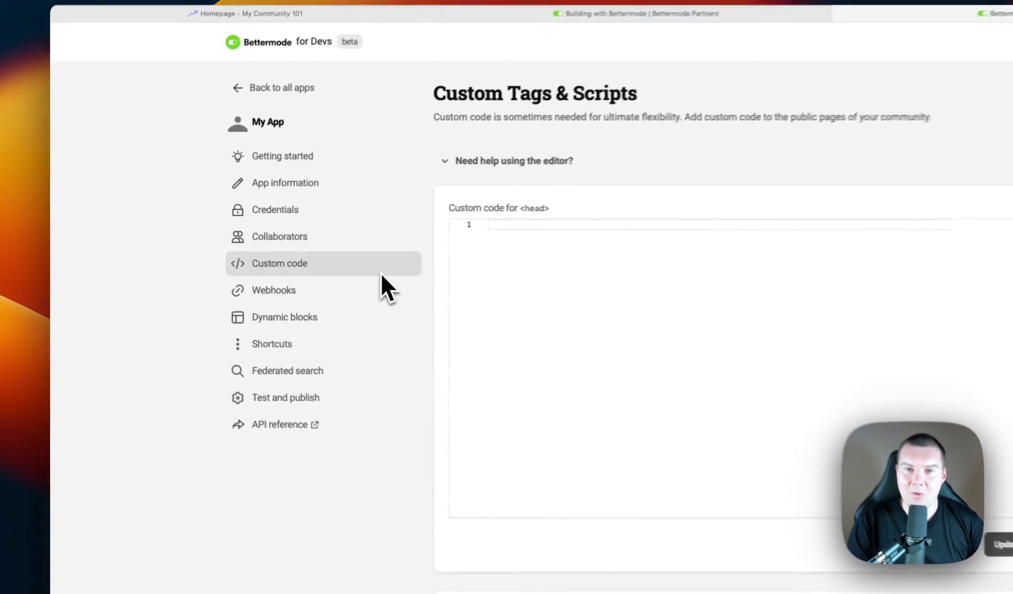
left_click(387, 292)
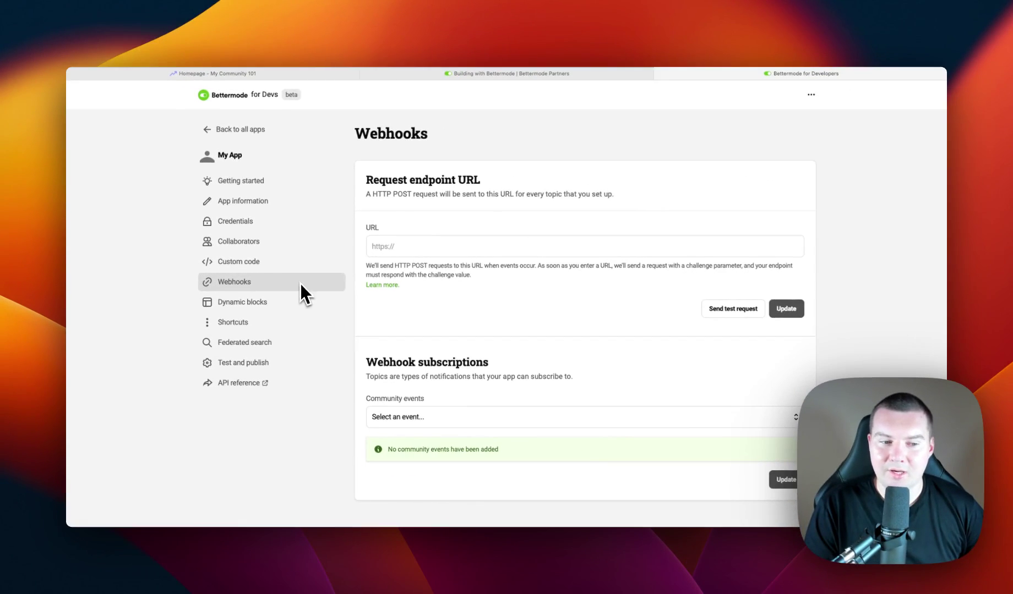
left_click(296, 302)
left_click(287, 320)
left_click(277, 343)
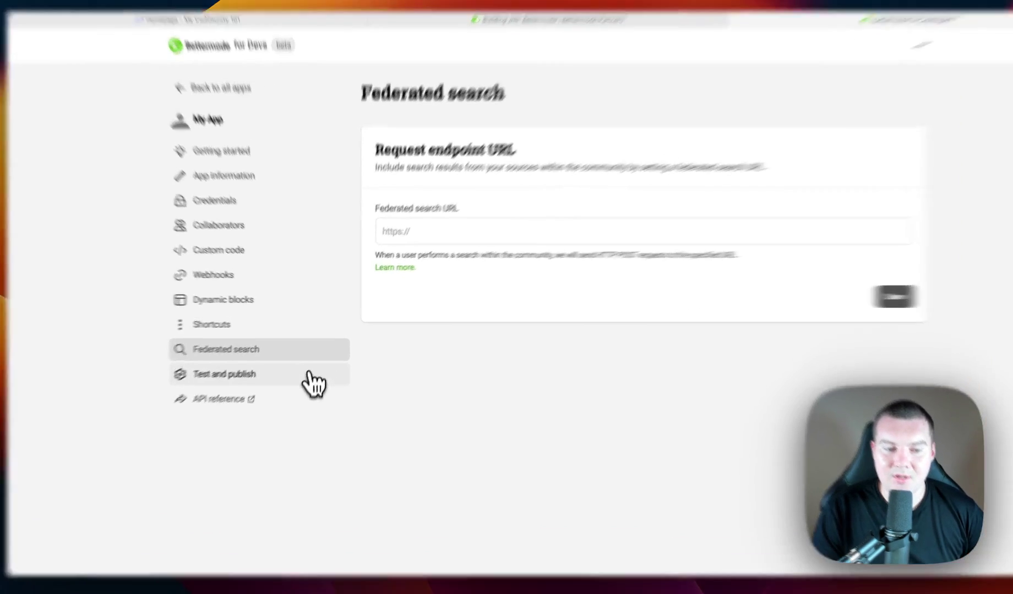
Publish My App to My Blank Community two from the Test and publish page
left_click(316, 364)
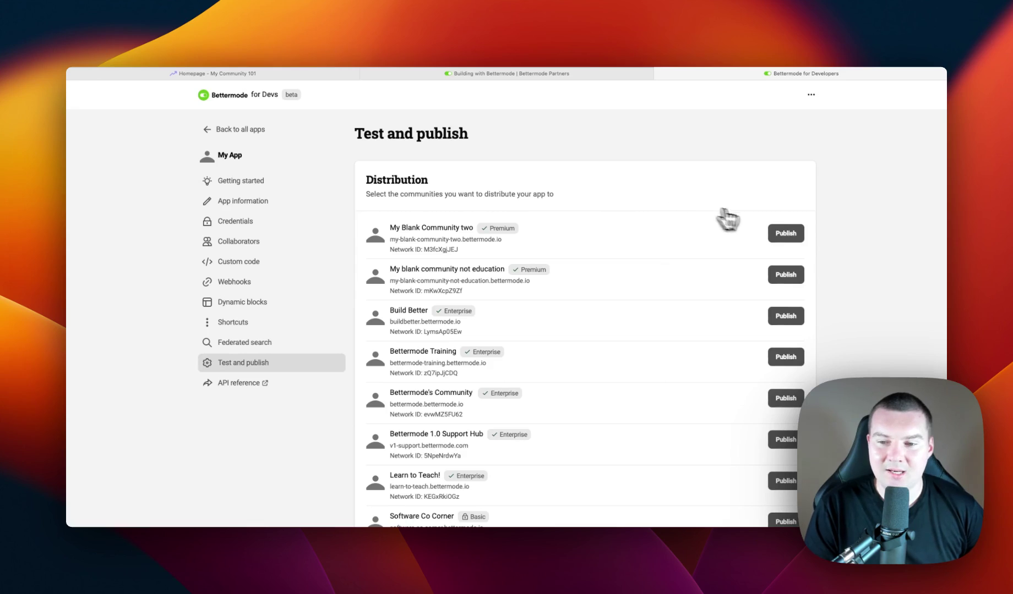
left_click(786, 233)
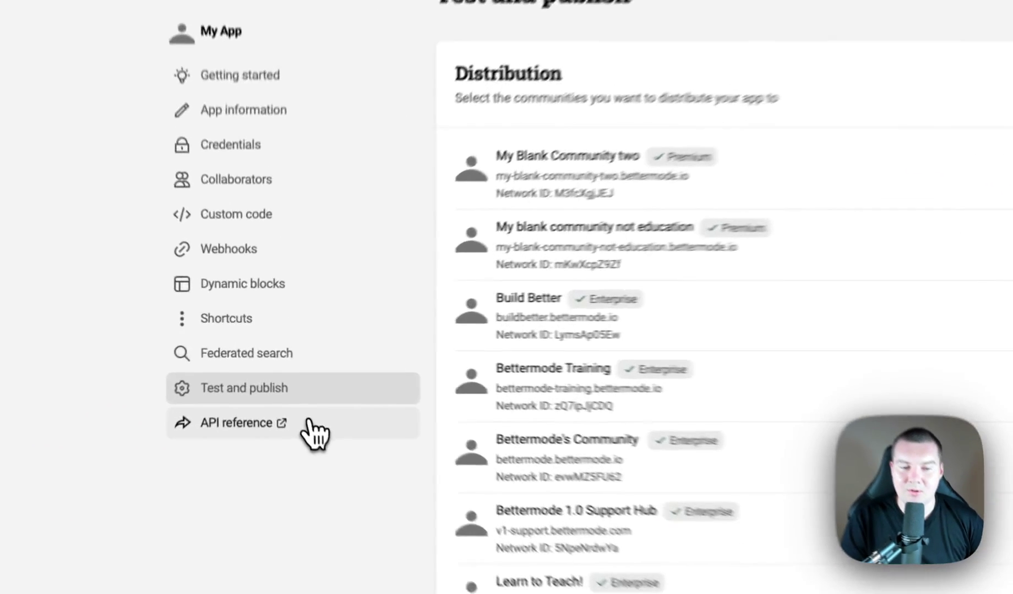
Open the GraphQL Reference from the API reference sidebar link
left_click(269, 384)
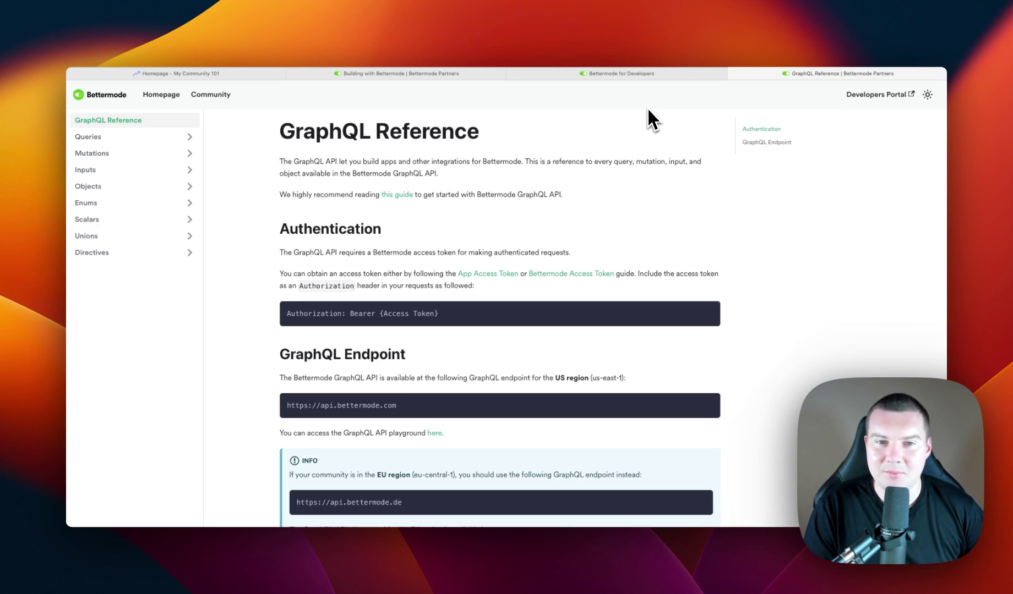
Back on the community's apps page, install the Custom Code Snippet app
left_click(186, 74)
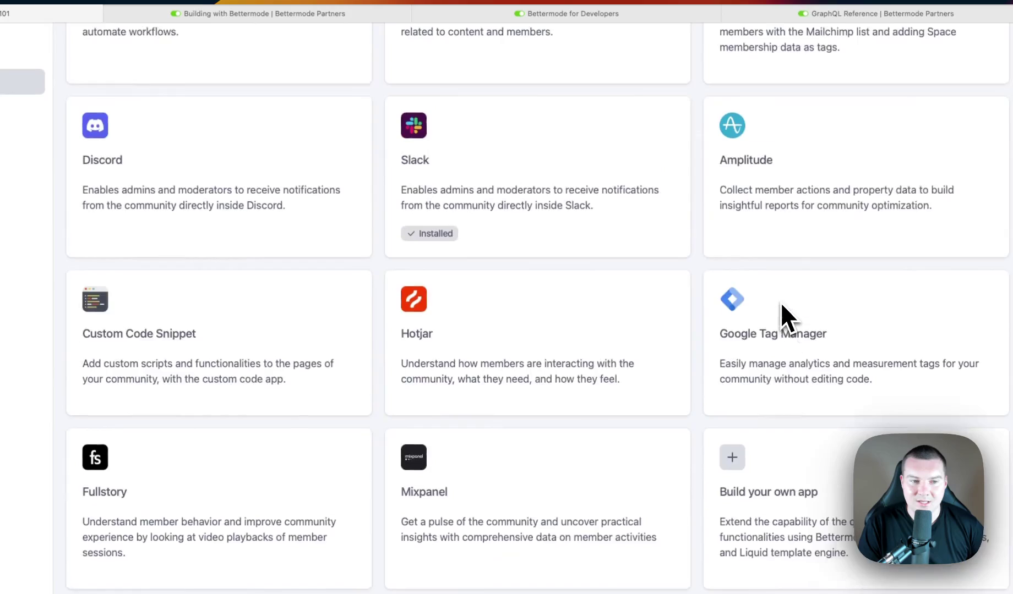
left_click(322, 348)
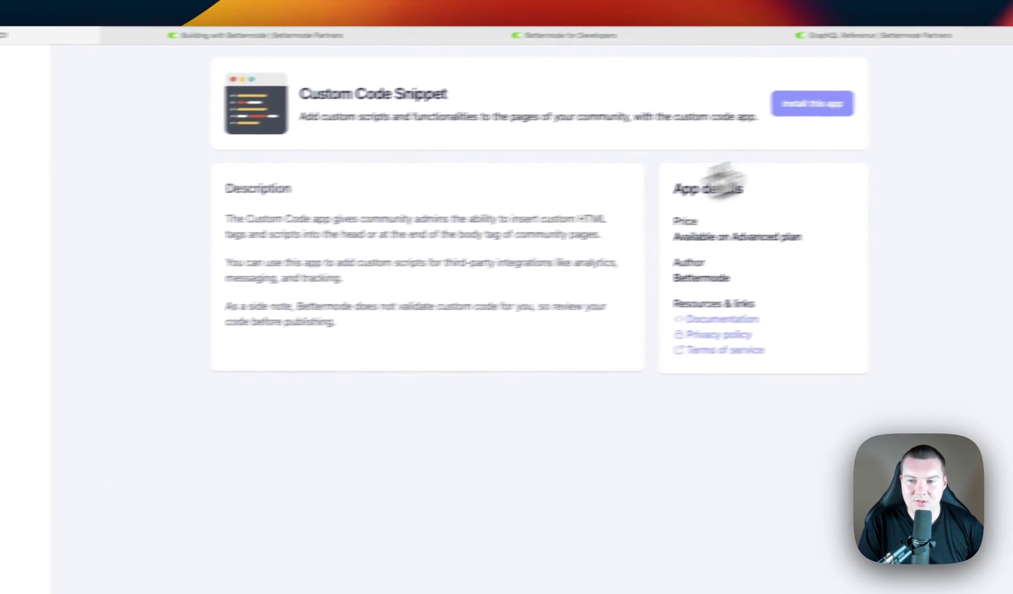
left_click(747, 118)
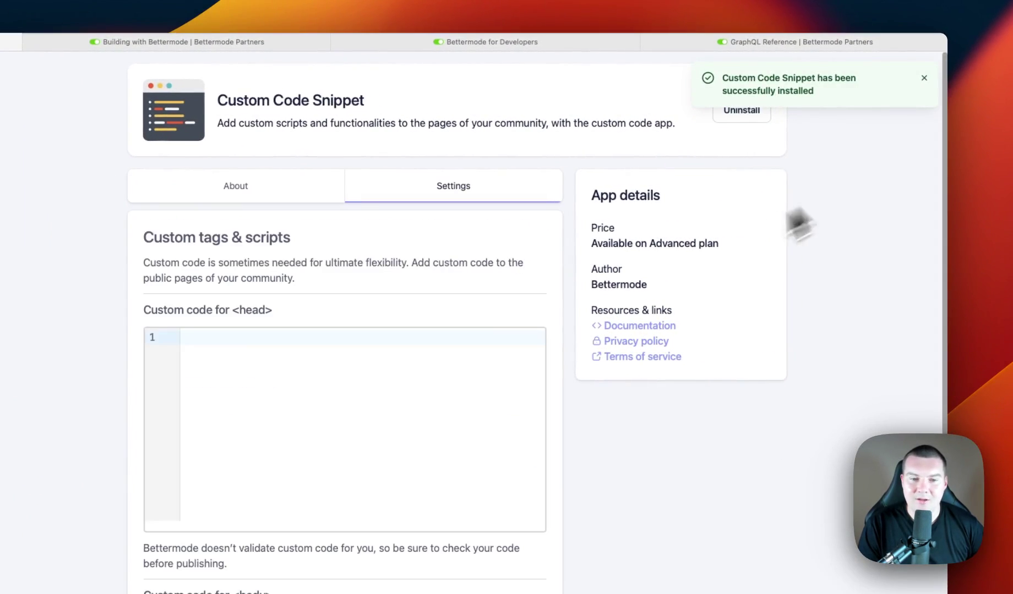
scroll(491, 371, "down", 5)
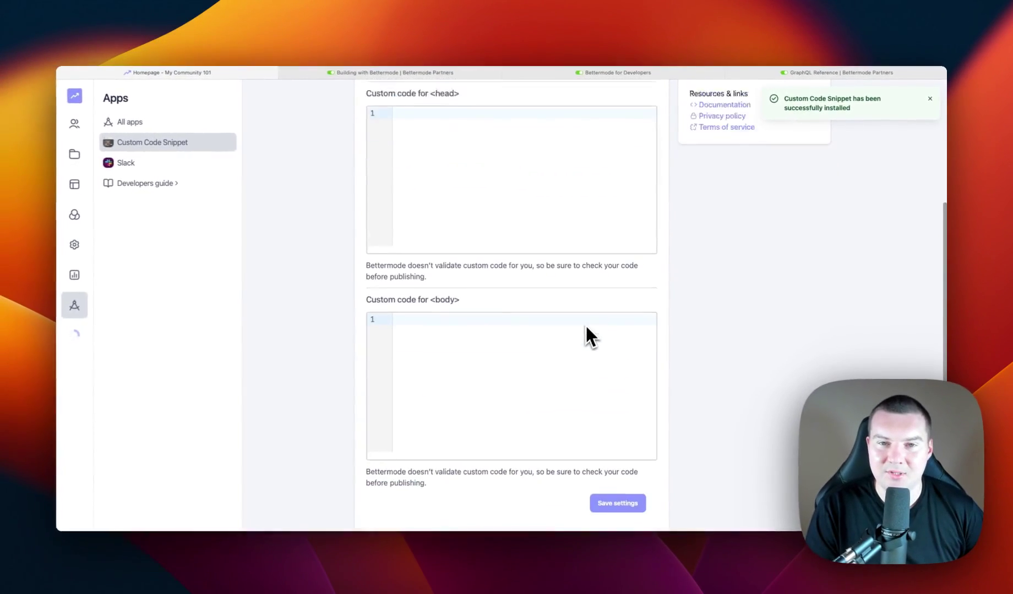